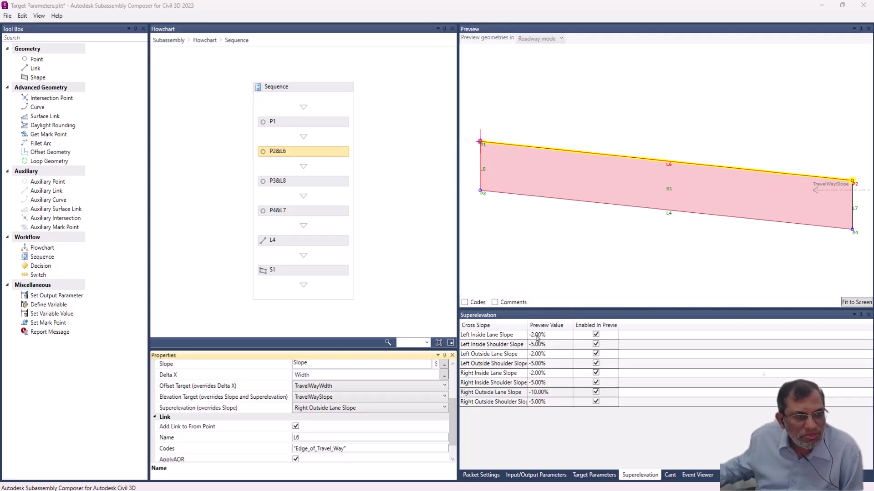
Step: Delete the UseSuperelevation and SupportAOR parameters from the input/output parameters
click(520, 477)
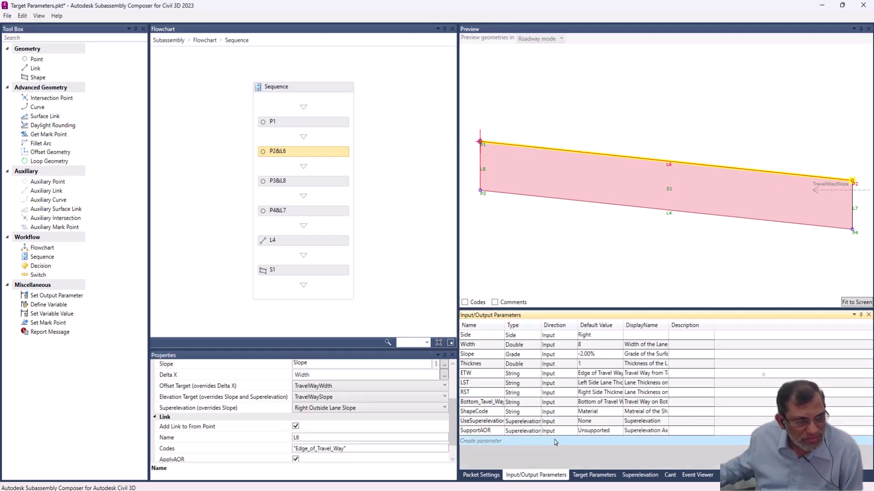
click(491, 423)
click(495, 422)
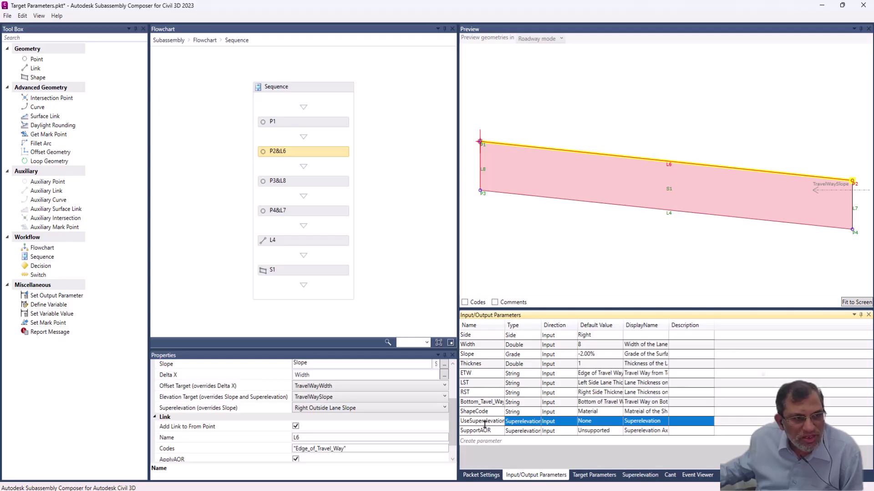
key(Return)
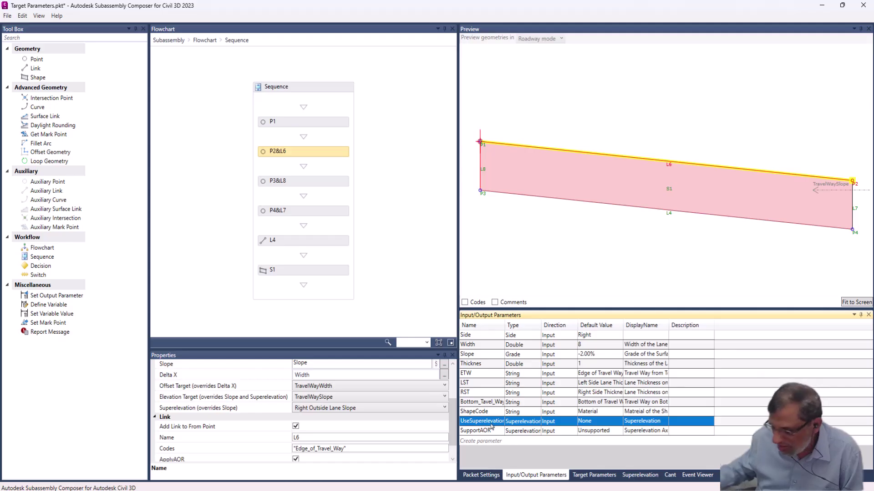
key(Delete)
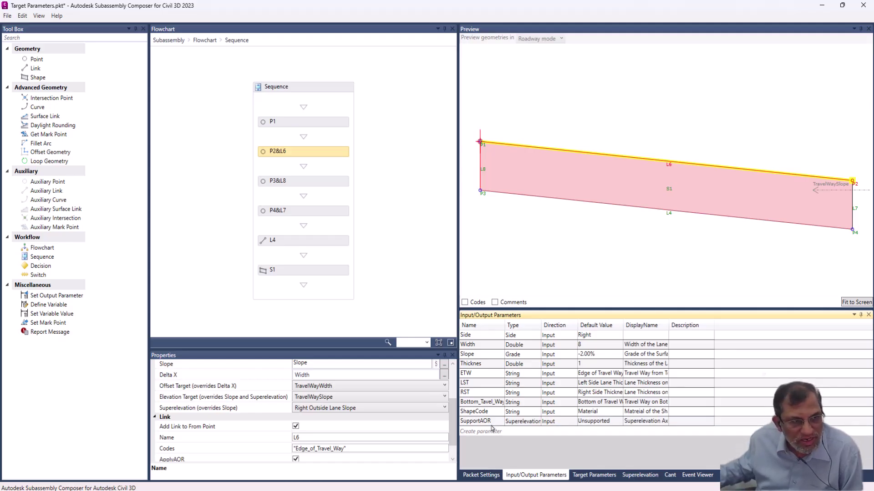
click(487, 423)
key(Delete)
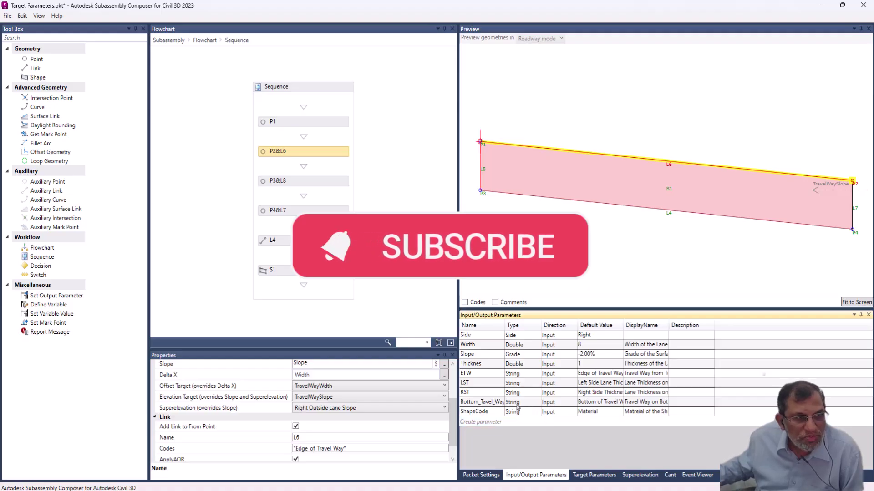
Step: Create a new input parameter and set its type to Superelevation
click(486, 424)
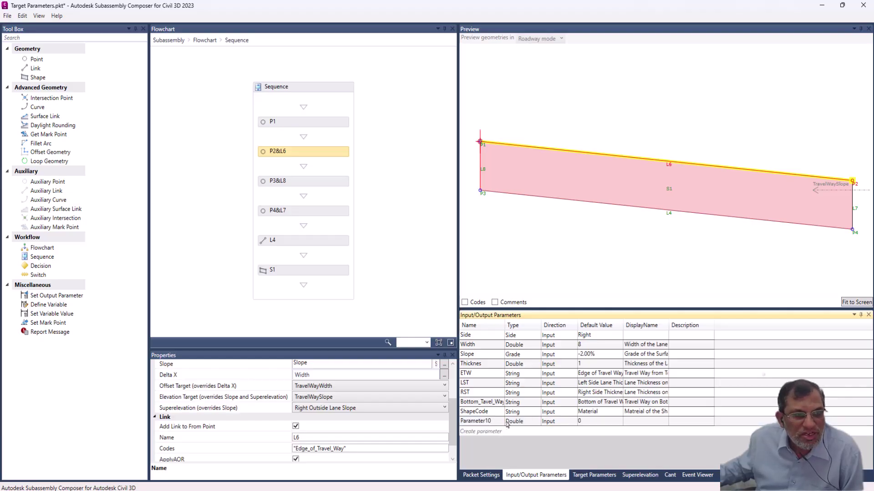
click(492, 423)
click(492, 423)
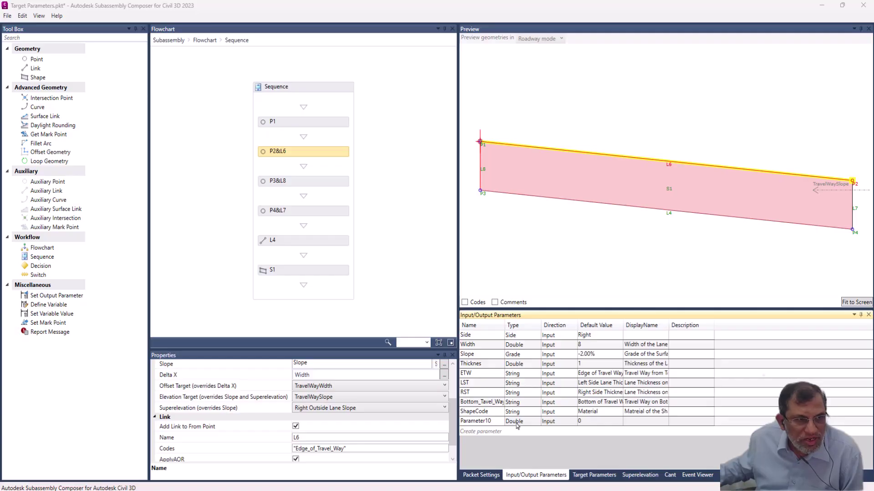
click(532, 423)
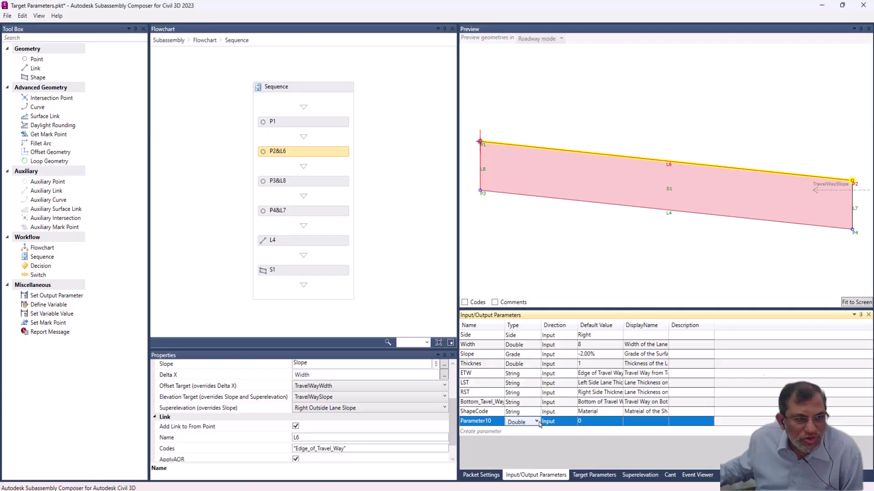
click(536, 423)
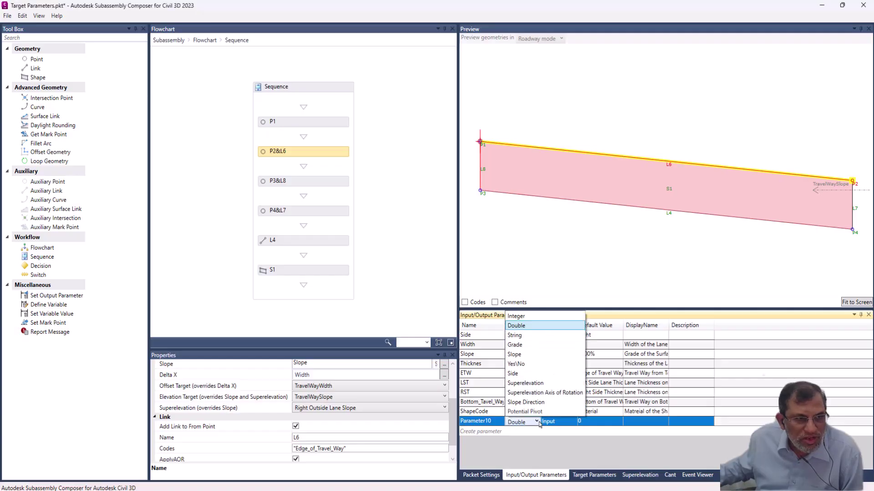
click(533, 387)
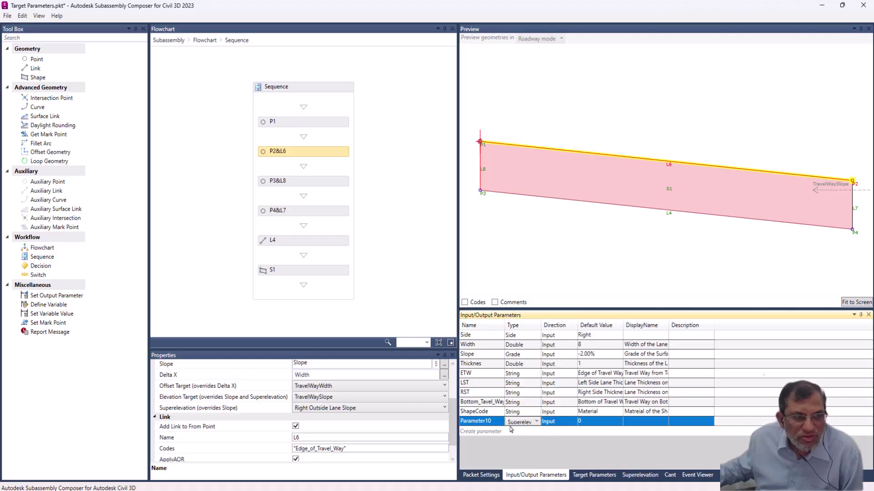
click(560, 421)
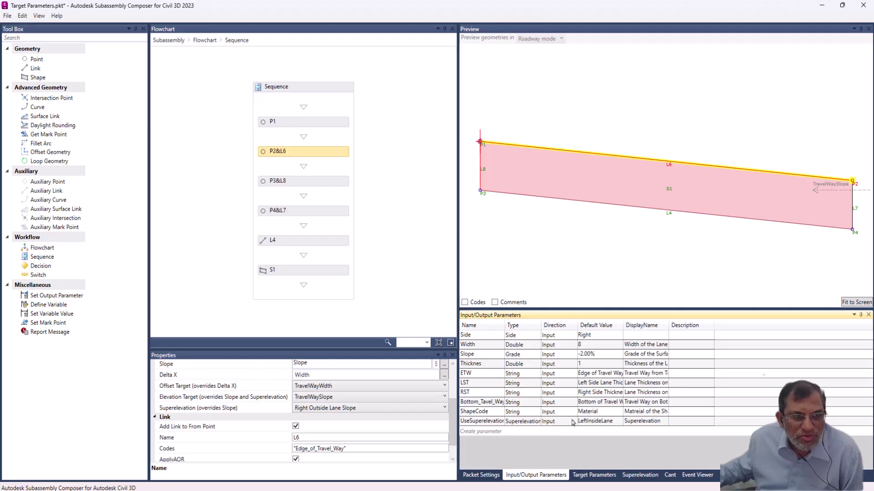
Step: Set the default value of the UseSuperelevation parameter to None
click(620, 424)
click(618, 423)
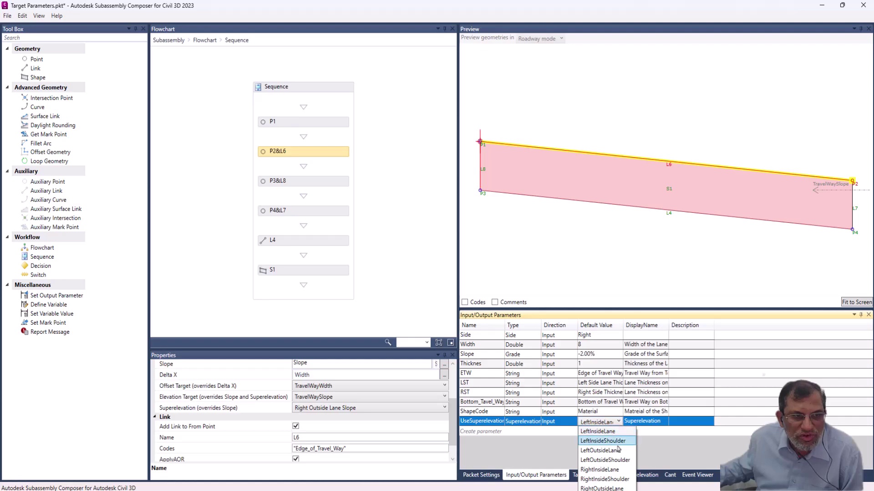
click(591, 490)
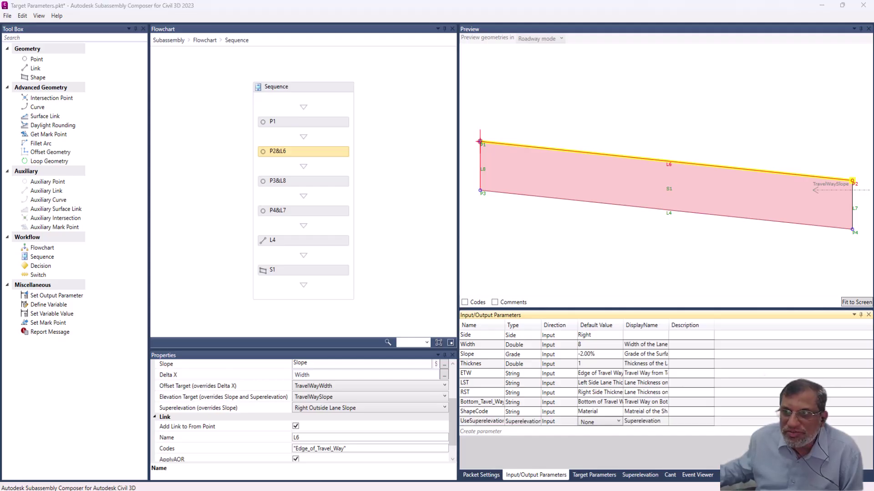
Step: Add an input parameter of type Superelevation Axis of Rotation, and widen the DisplayName and Default Value columns
click(480, 431)
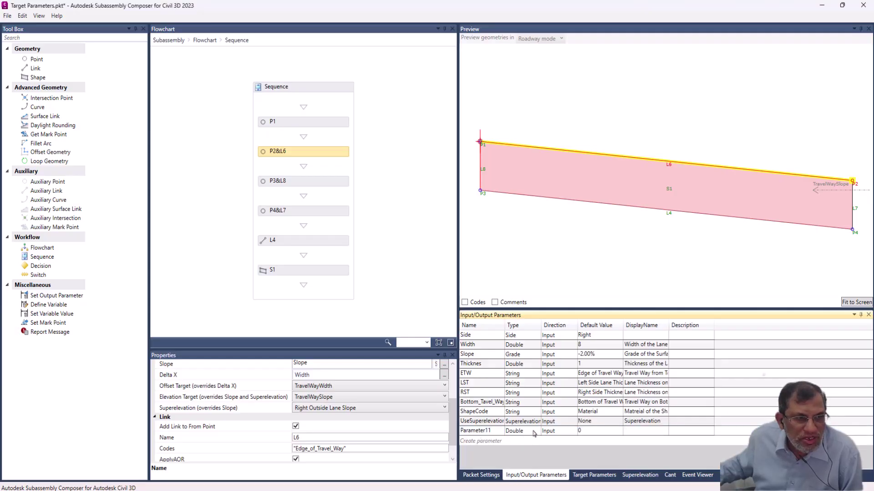
click(535, 432)
click(538, 433)
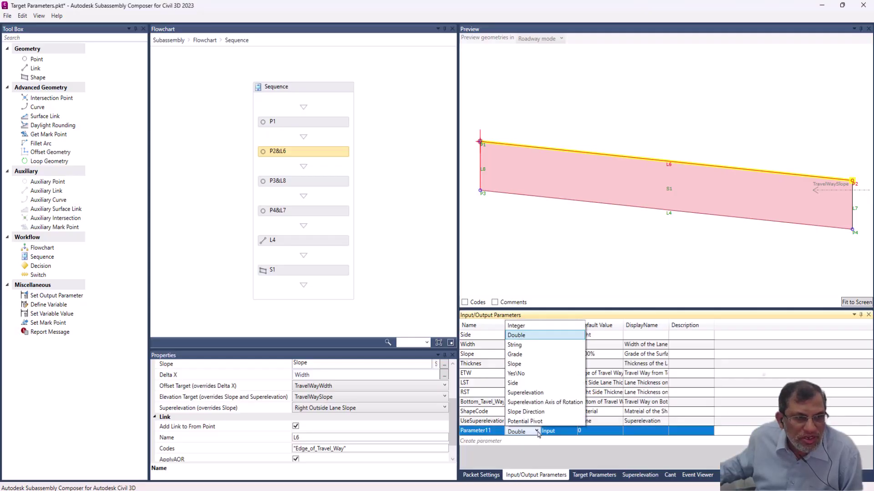
click(552, 404)
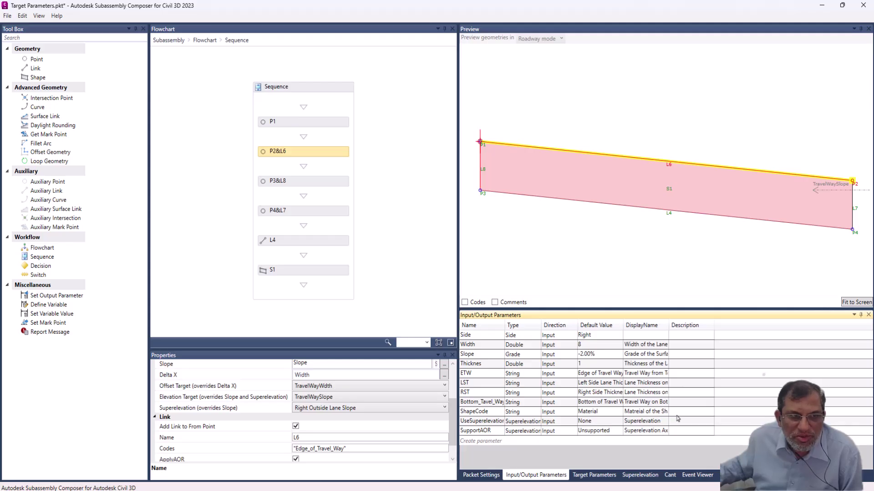
drag(667, 327, 720, 330)
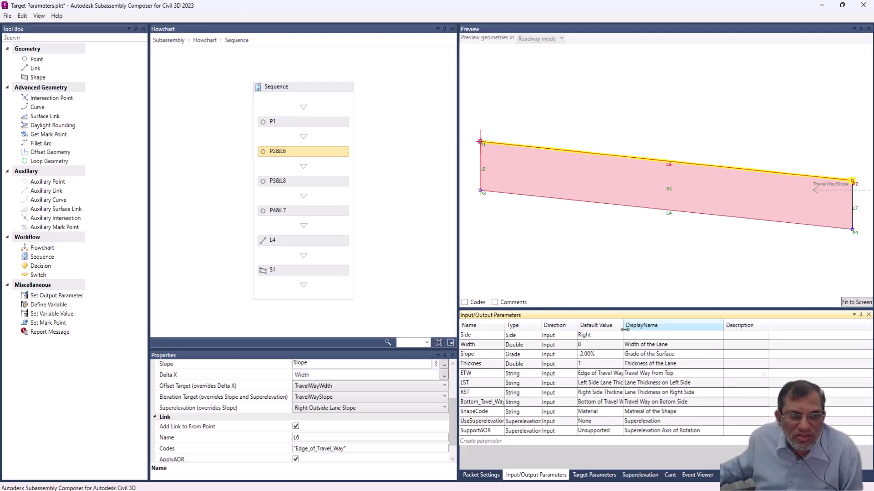
drag(621, 326, 646, 326)
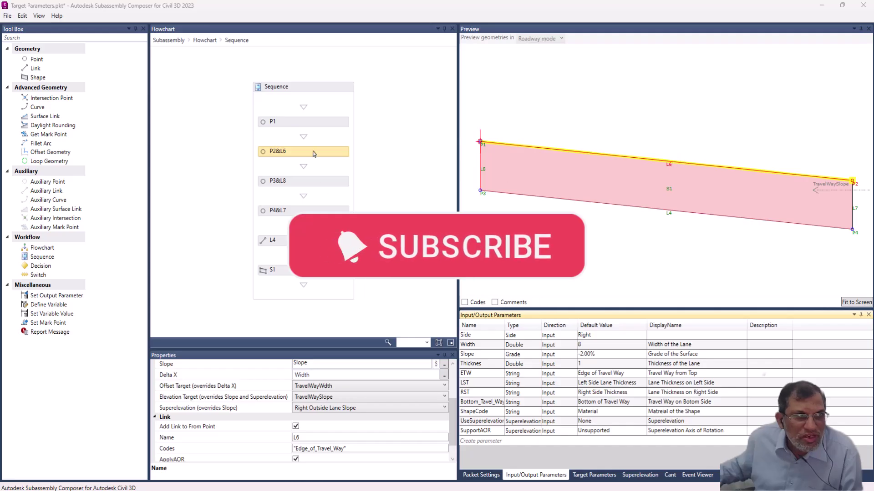
Step: Check the ApplyAOR setting of links L6 and L4, and review the target and input/output parameters
scroll(453, 419, down, 1)
scroll(452, 419, down, 1)
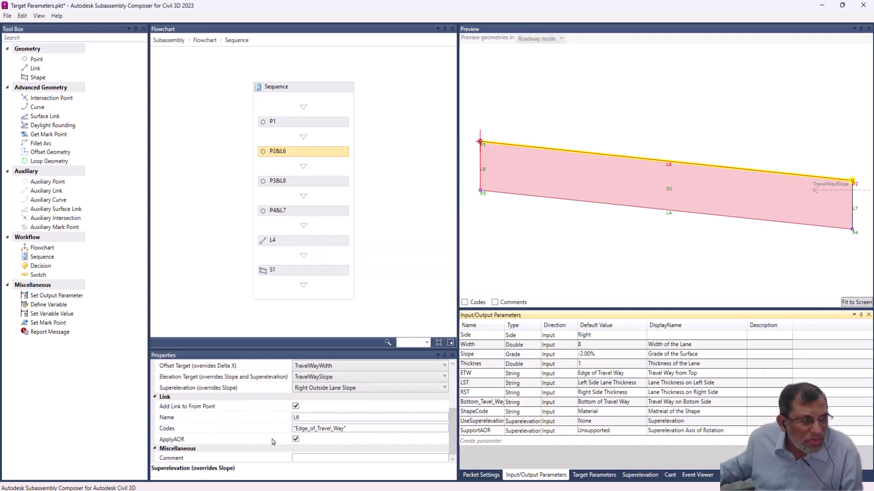
click(296, 439)
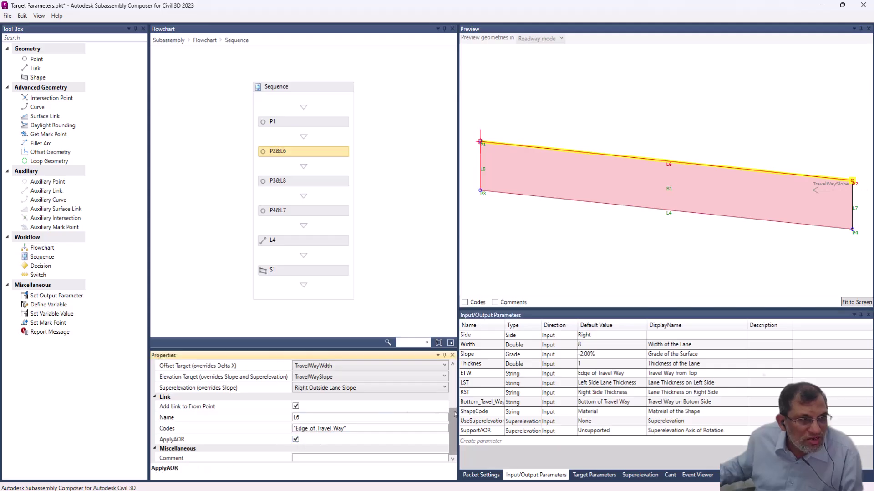
mouse_move(455, 419)
mouse_down()
mouse_move(460, 381)
mouse_move(465, 420)
mouse_up()
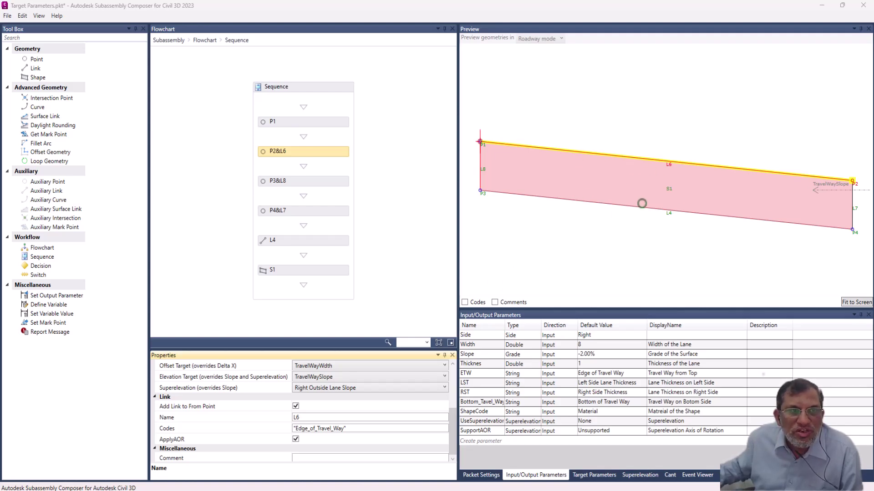
click(641, 208)
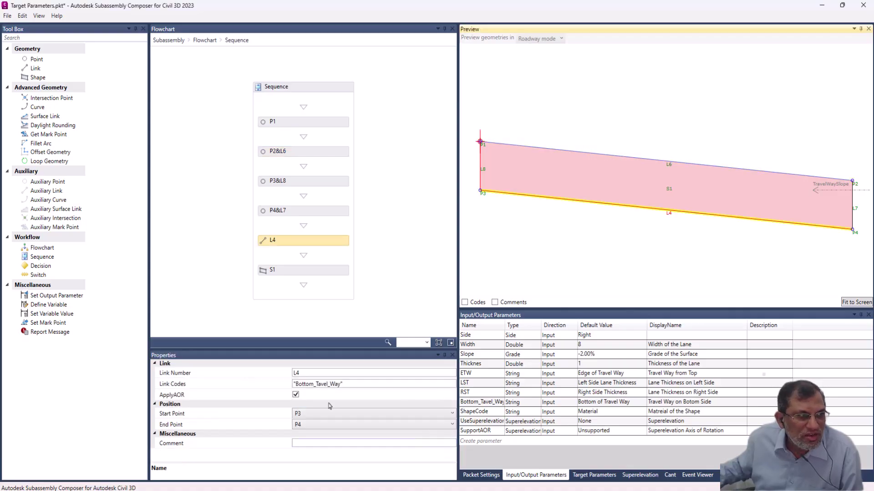
click(296, 395)
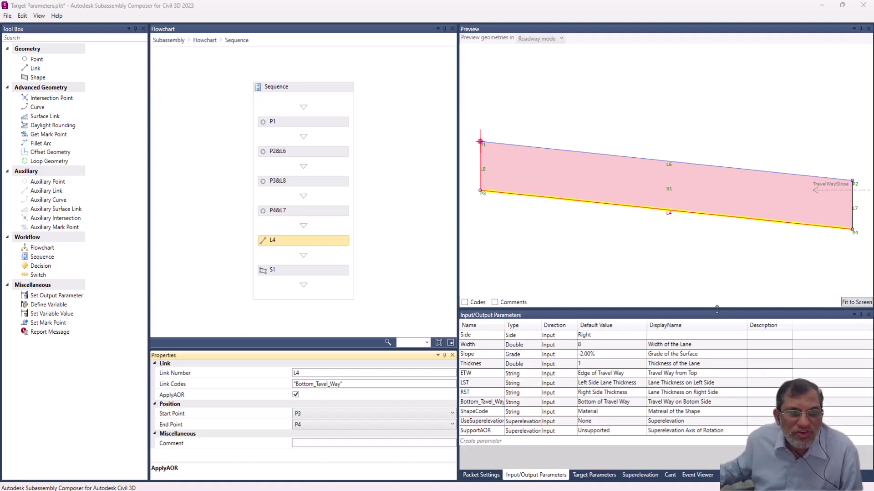
click(591, 475)
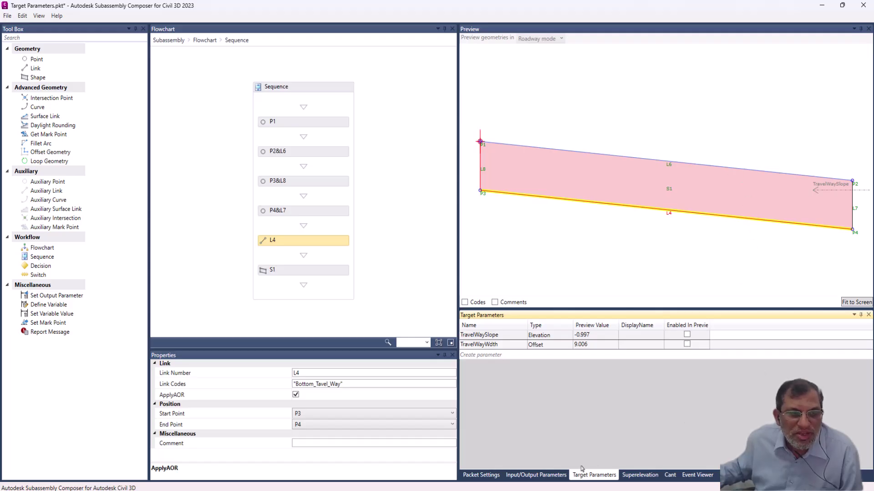
click(536, 475)
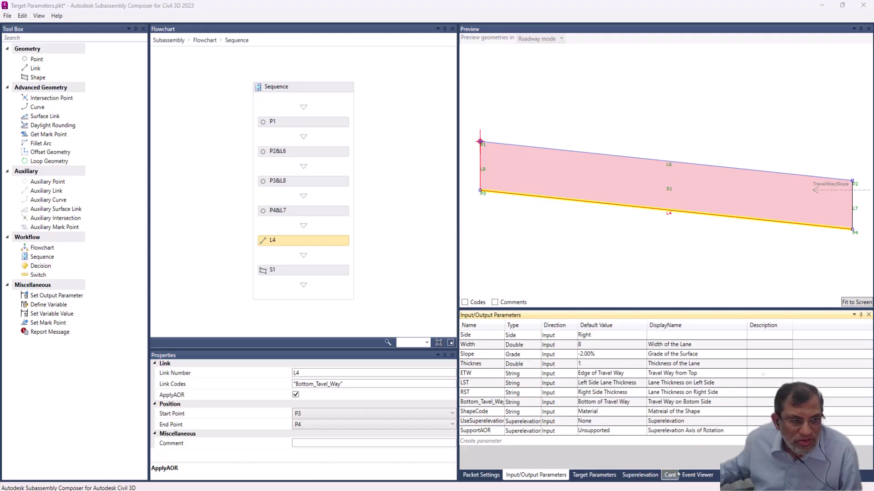
Step: Set the superelevation preview value of the Right Outside Lane Slope to -2.00%
click(641, 476)
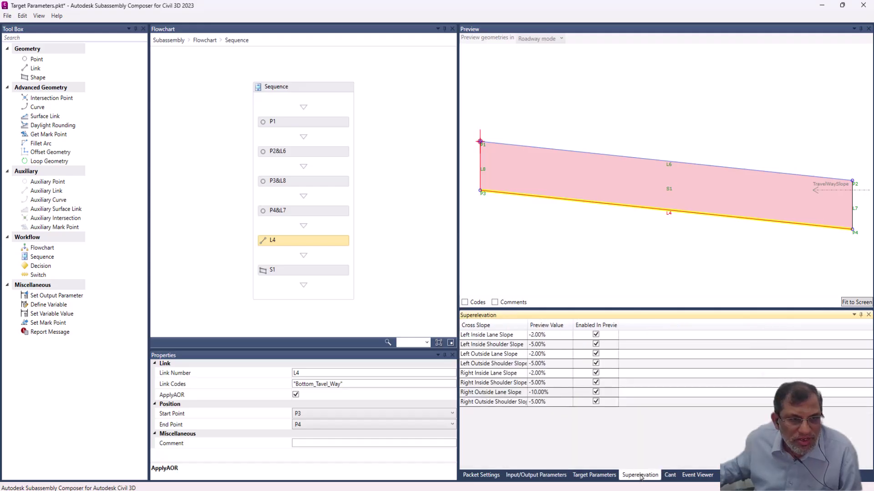
click(533, 393)
click(538, 393)
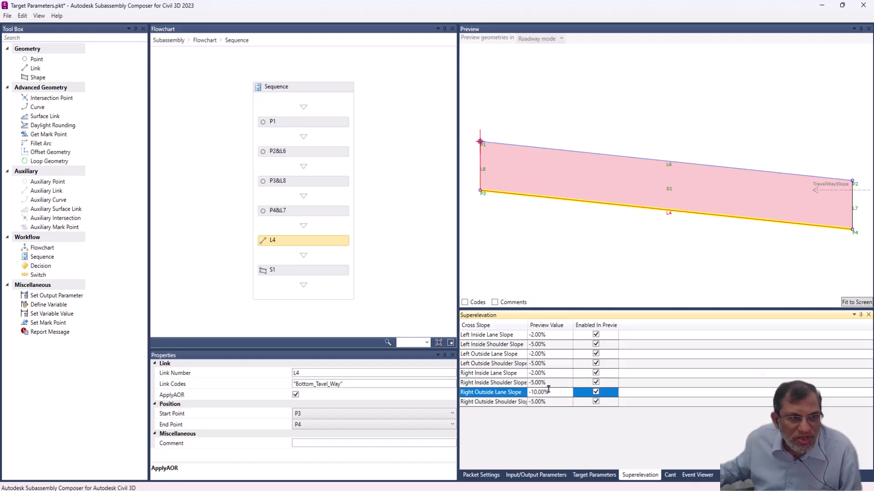
key(BackSpace)
text(2)
key(Delete)
click(626, 265)
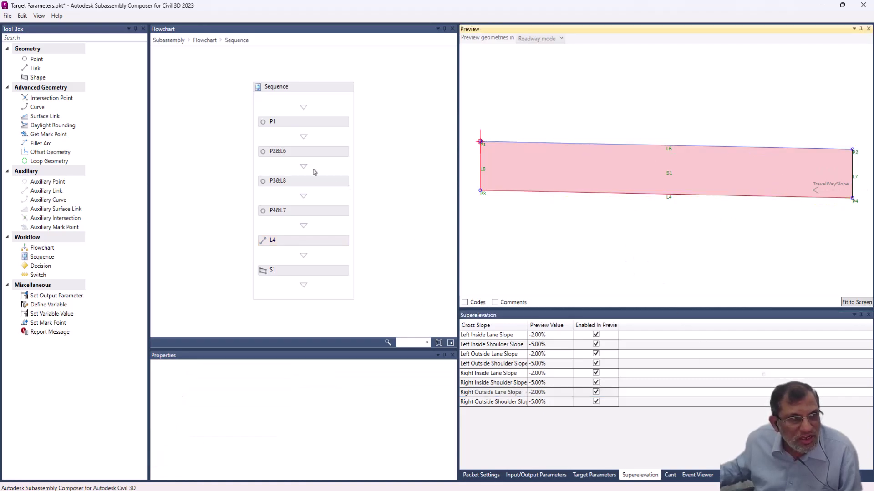
Step: Review the superelevation override options of P2&L6, keeping Right Outside Lane Slope selected
click(680, 147)
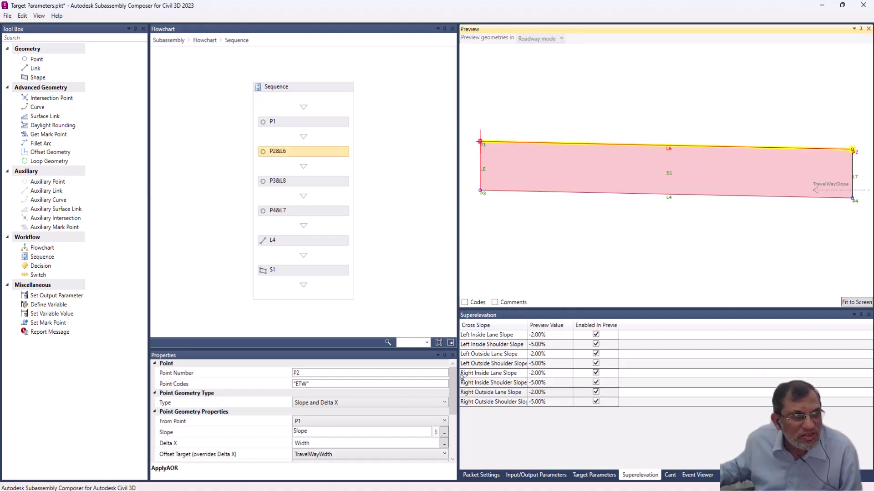
drag(454, 384, 454, 416)
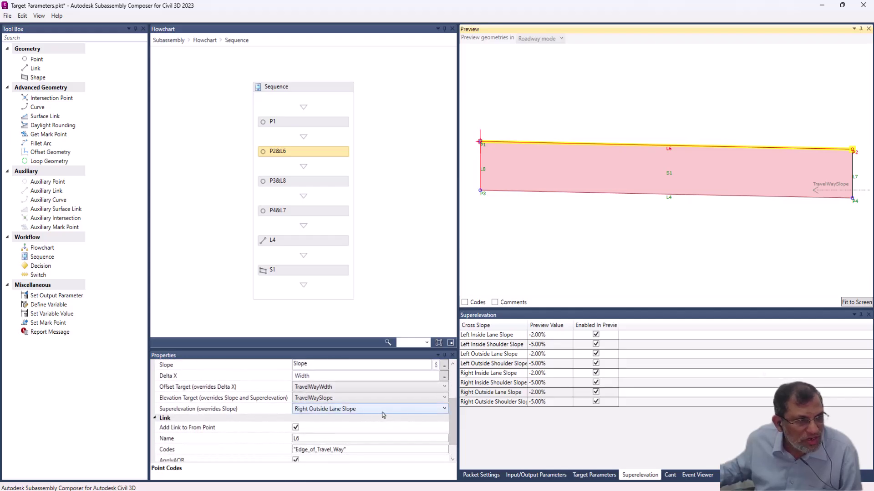
click(440, 412)
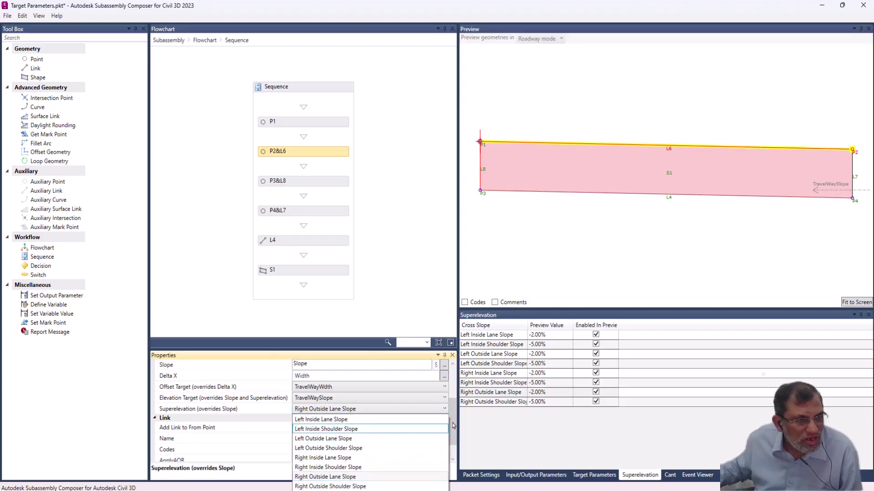
click(323, 477)
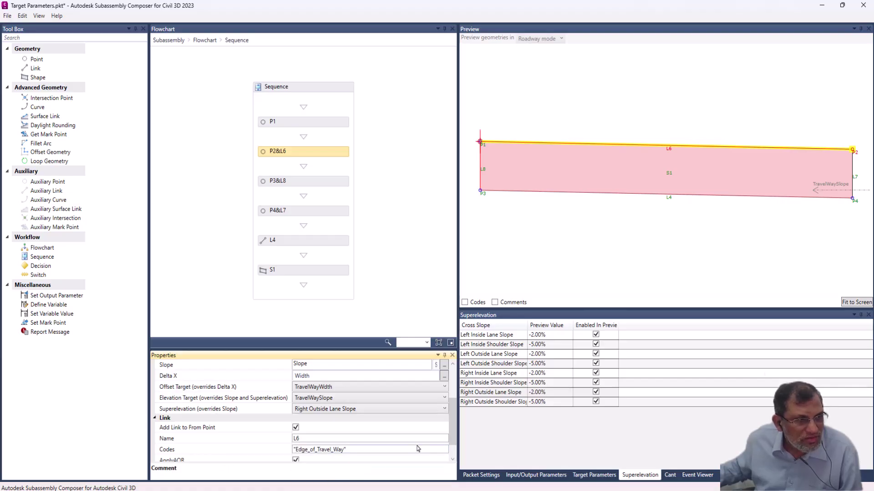
click(445, 409)
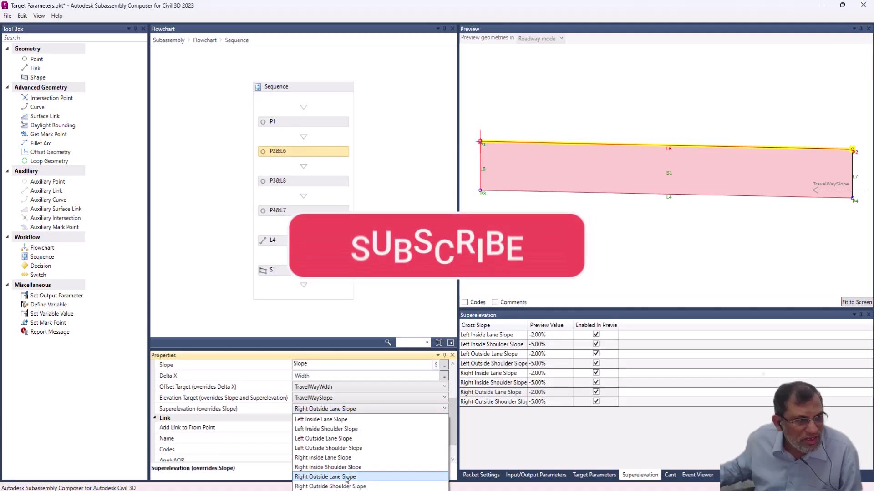
click(323, 476)
click(812, 170)
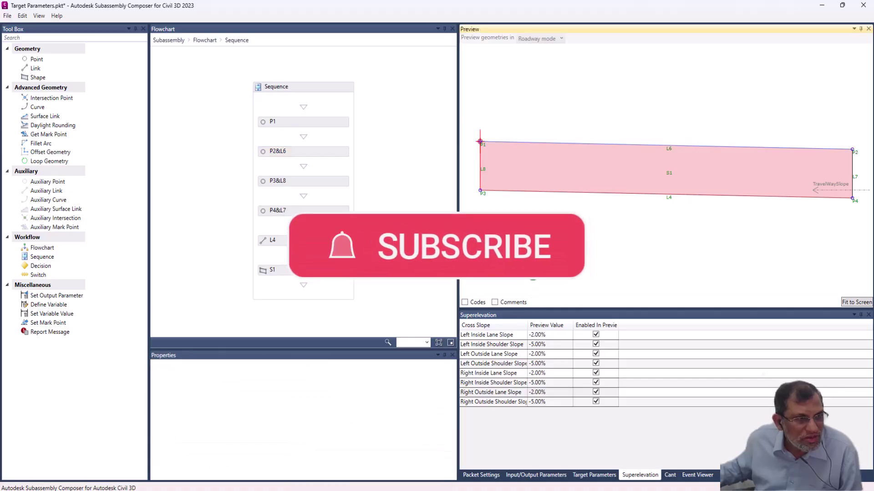
Step: Set the superelevation preview value of the Right Outside Lane Slope to -10.00%
click(550, 393)
click(540, 392)
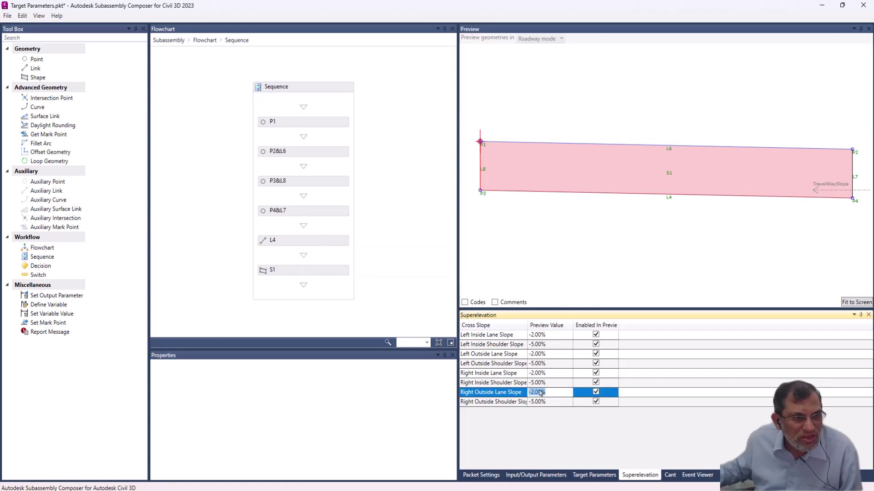
click(533, 392)
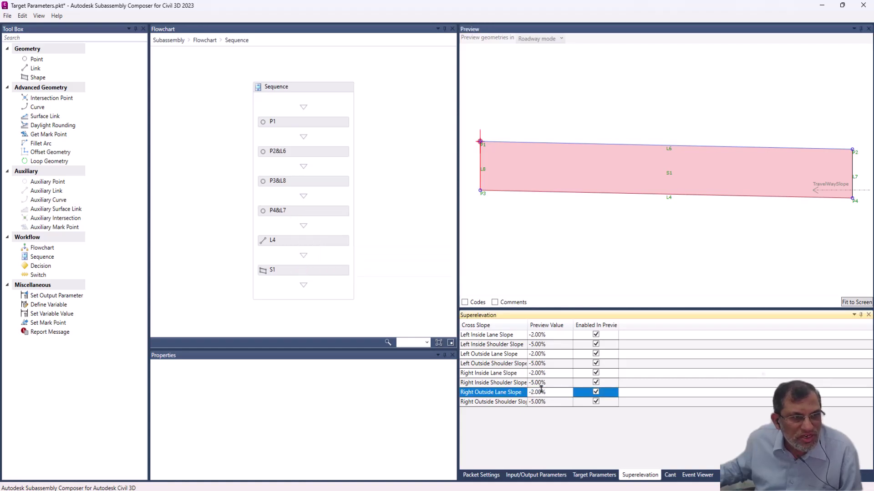
key(Delete)
text(10)
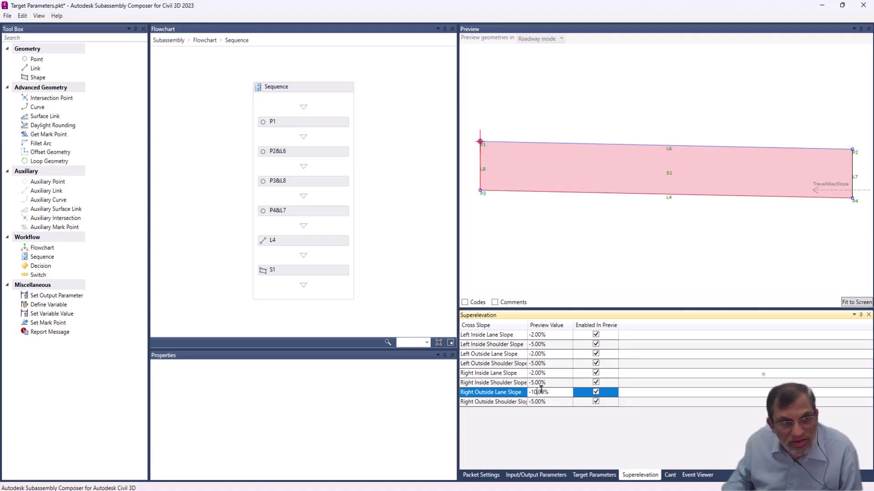
click(677, 279)
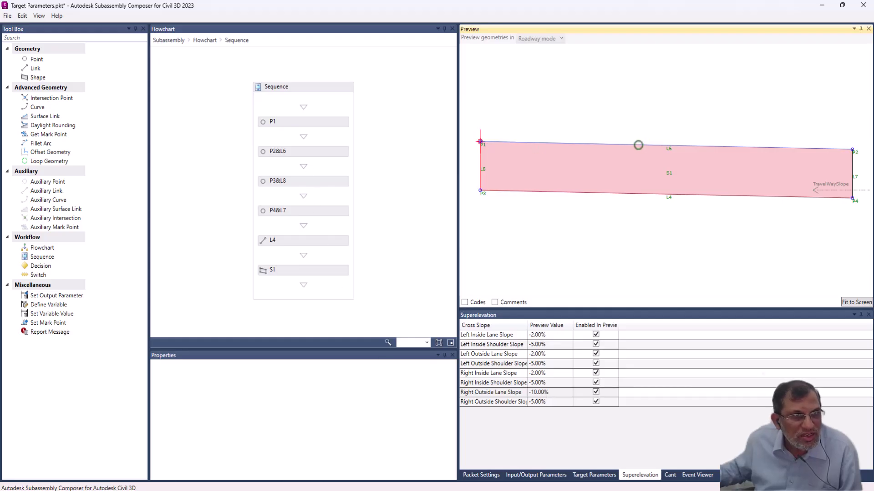
Step: Try Right Outside Lane Slope as the superelevation override of P2&L6, and return the override to None
click(638, 145)
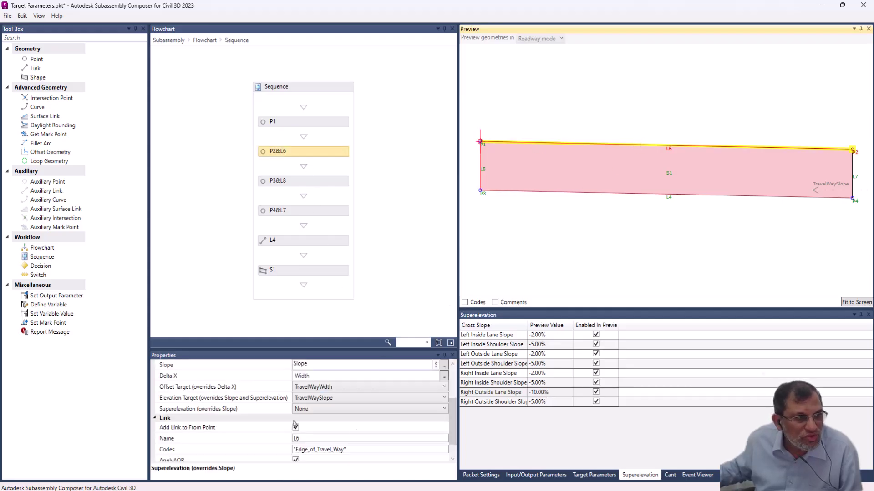
click(346, 410)
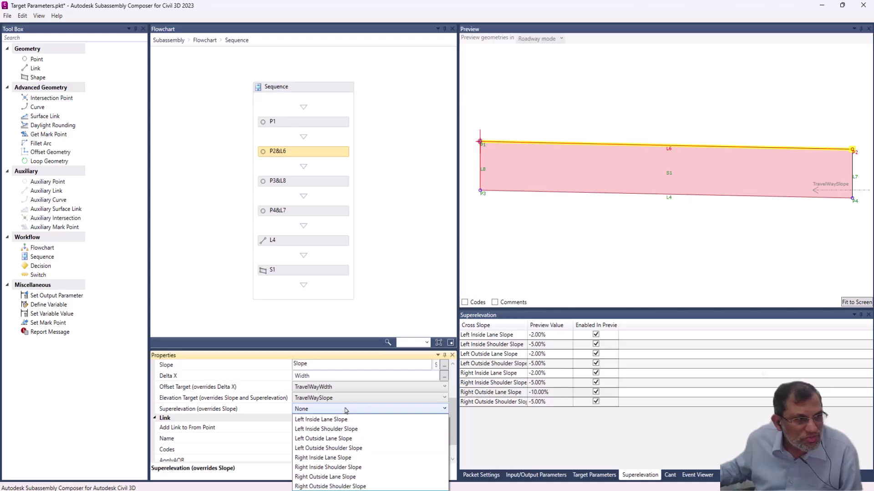
click(335, 477)
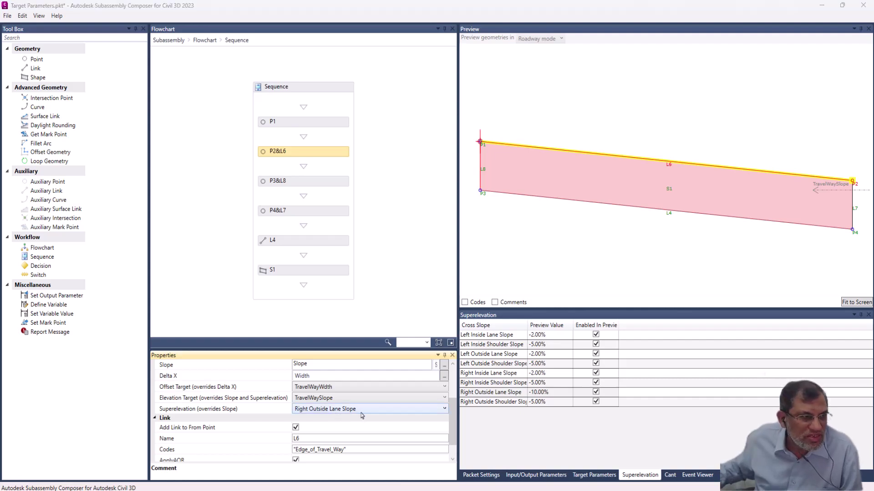
click(445, 411)
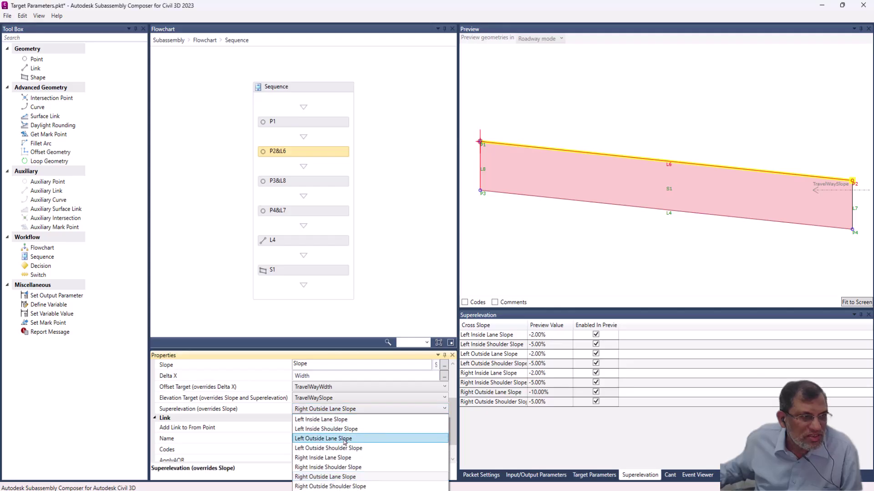
click(328, 490)
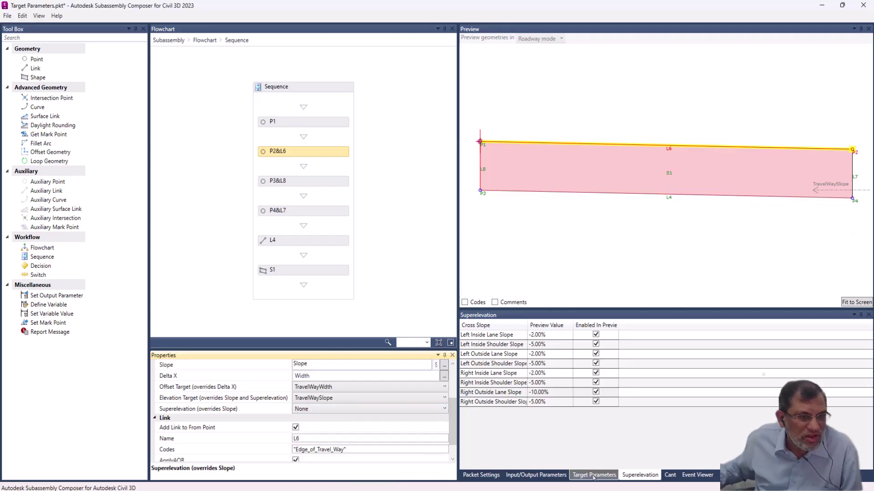
Step: Enable the TravelWaySlope and TravelWayWdth target parameters in the preview, and fit the geometry to the screen
click(587, 475)
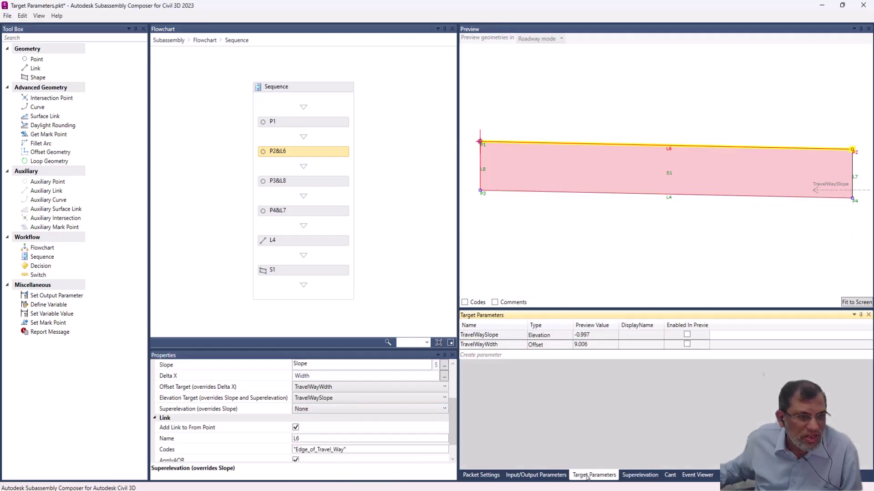
click(687, 336)
click(687, 345)
click(687, 344)
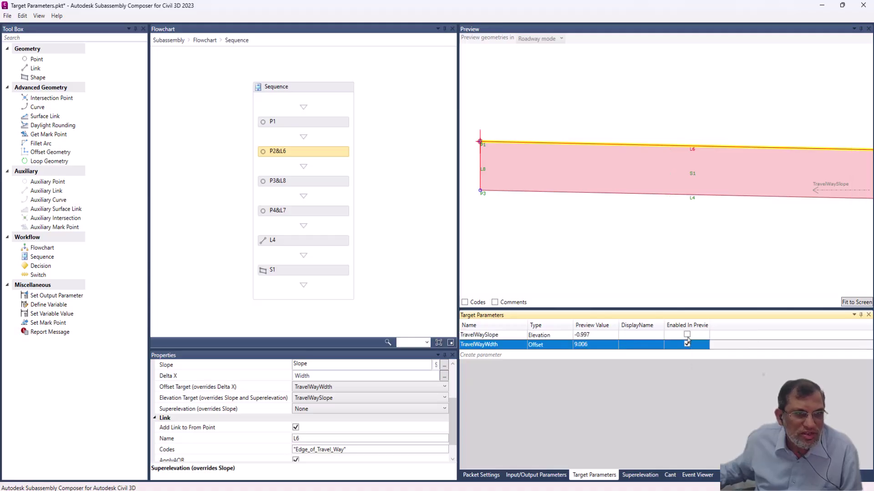
click(687, 335)
click(687, 335)
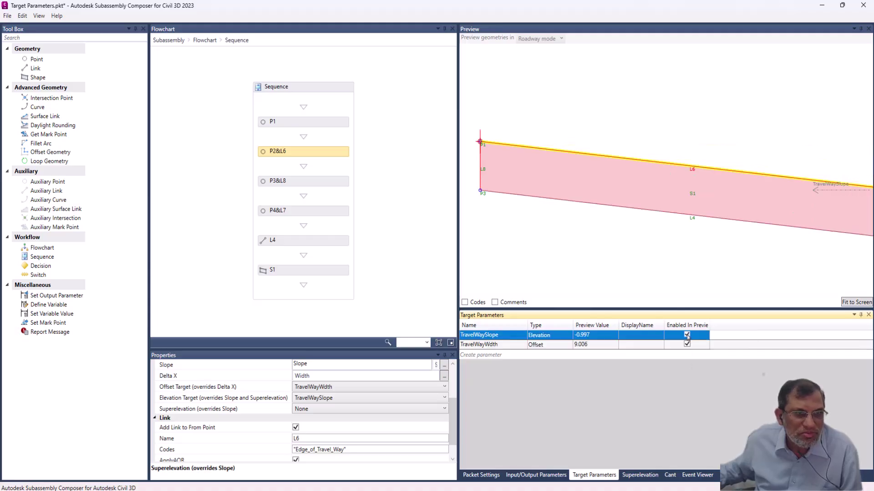
click(859, 302)
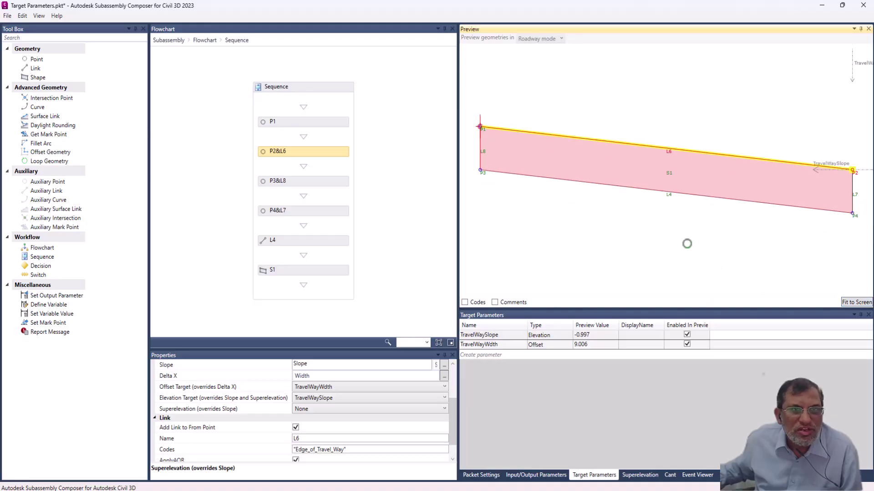
Step: Review the target overrides and ApplyAOR setting of link L6, and the superelevation preview values
click(687, 244)
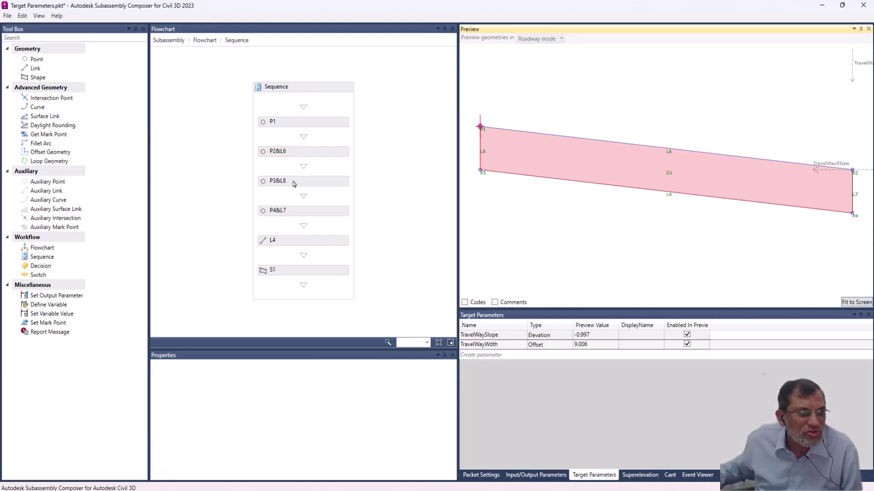
click(624, 143)
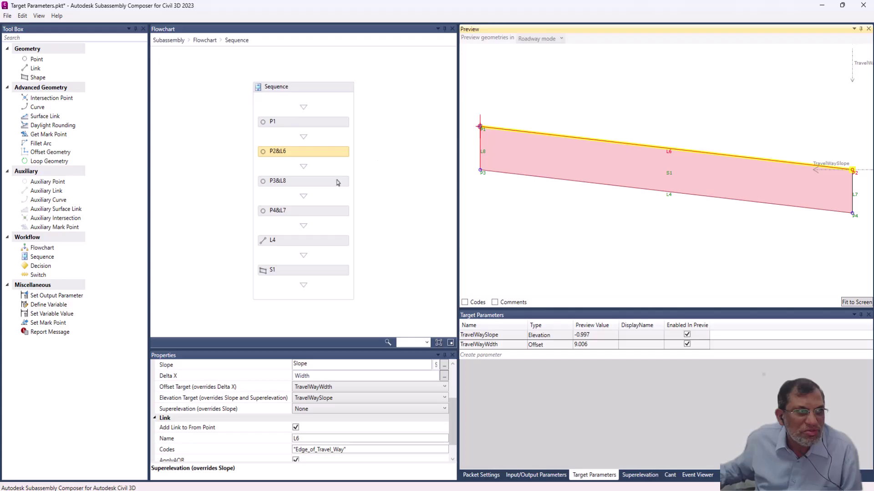
scroll(453, 398, up, 2)
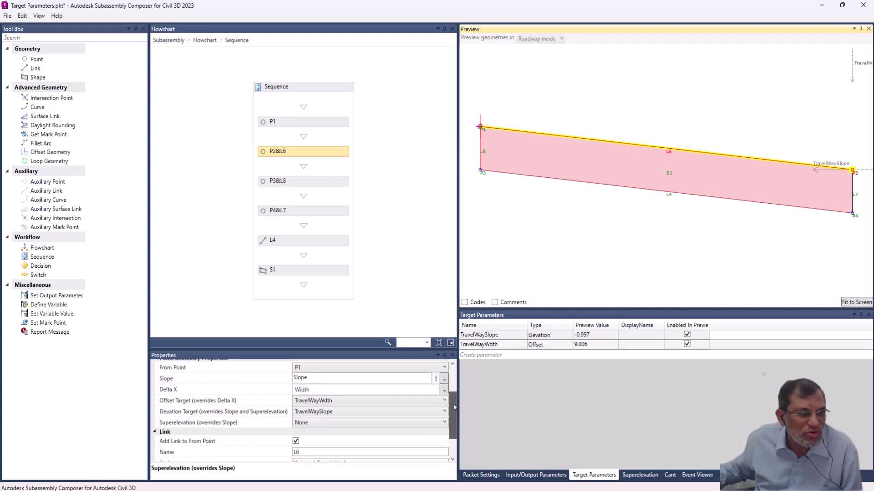
drag(454, 407, 462, 426)
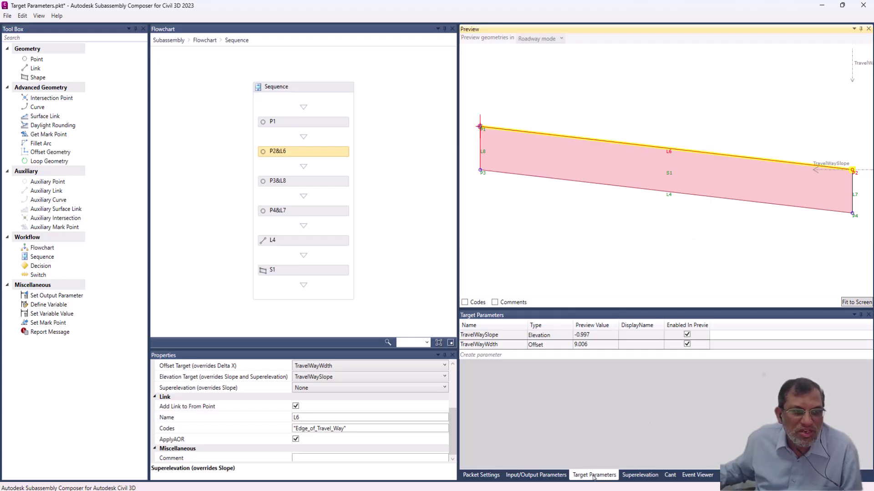
click(632, 477)
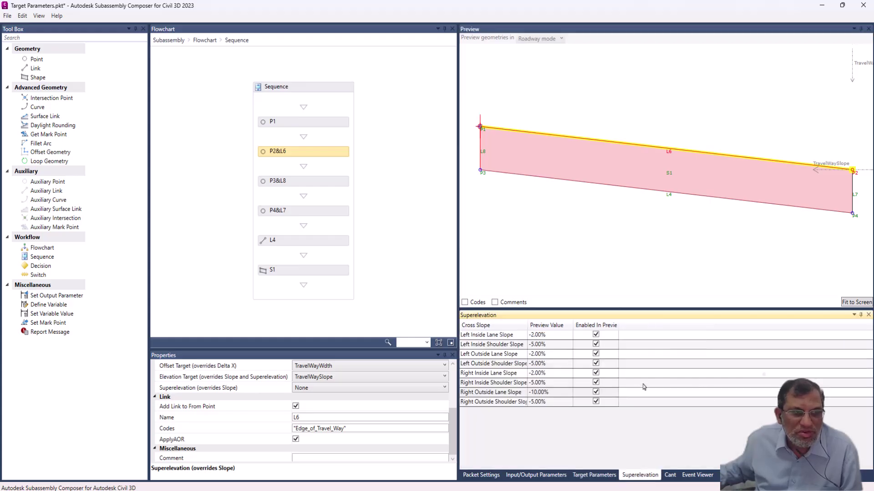
Step: Check the type options of the UseSuperelevation input parameter, keeping Superelevation selected
click(537, 476)
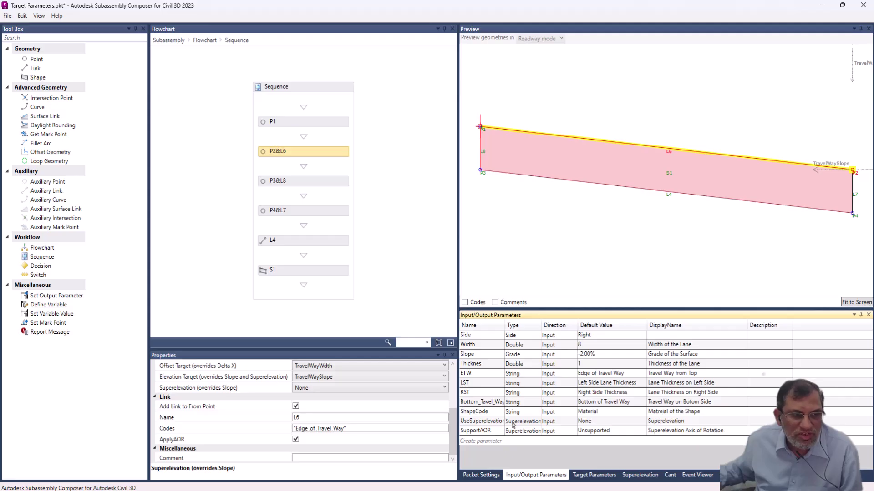
click(529, 425)
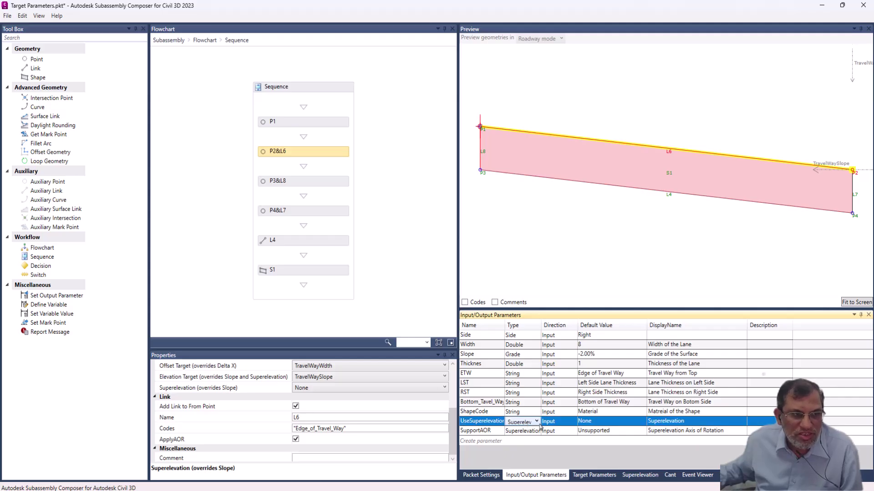
click(537, 422)
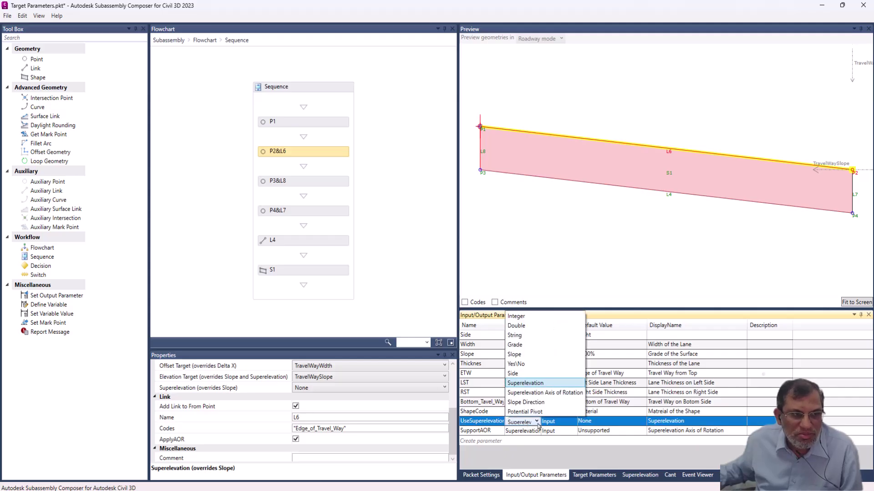
click(539, 384)
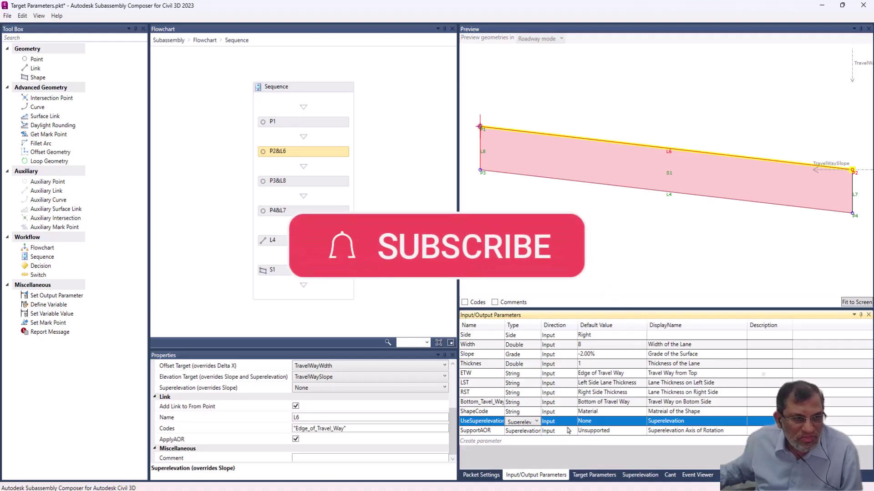
click(538, 424)
click(540, 383)
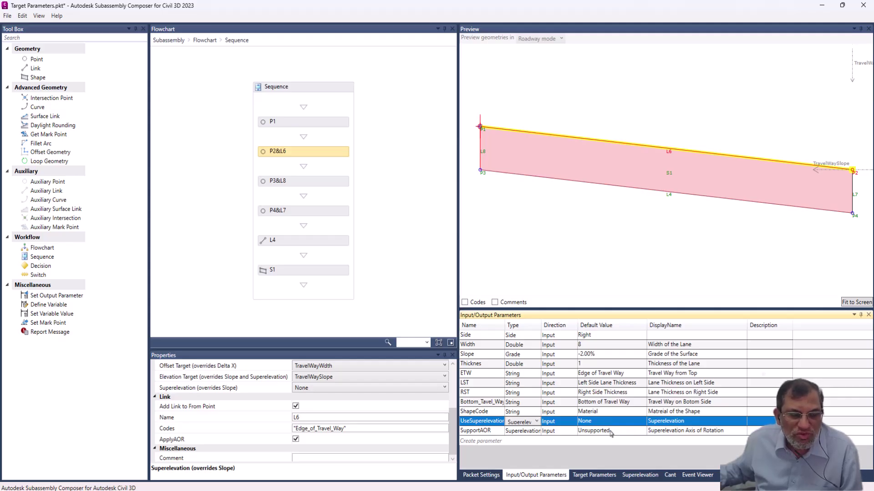
Step: Check the type and default value options of the SupportAOR input parameter, keeping Superelevation Axis of Rotation and Unsupported
click(526, 431)
click(536, 432)
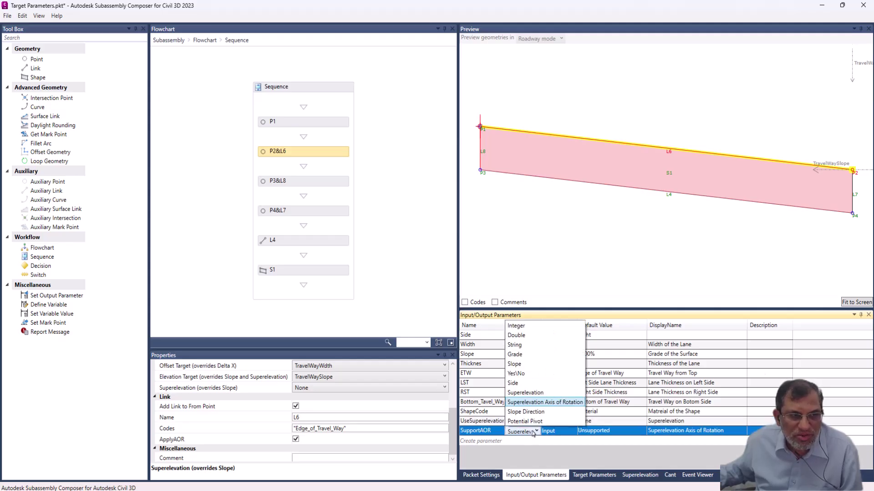
click(568, 418)
click(611, 432)
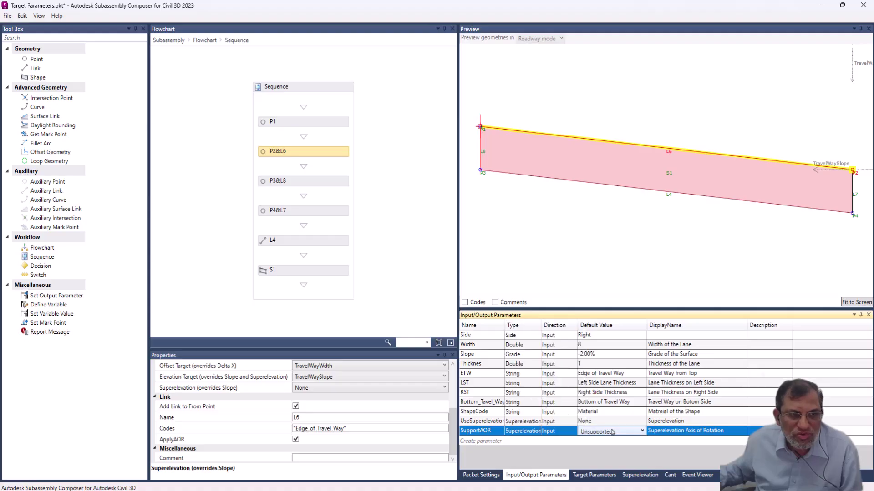
click(638, 432)
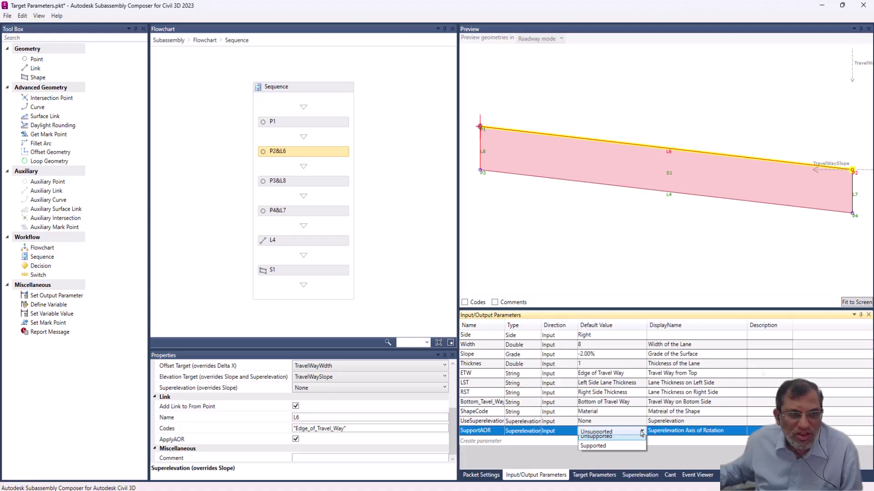
click(599, 441)
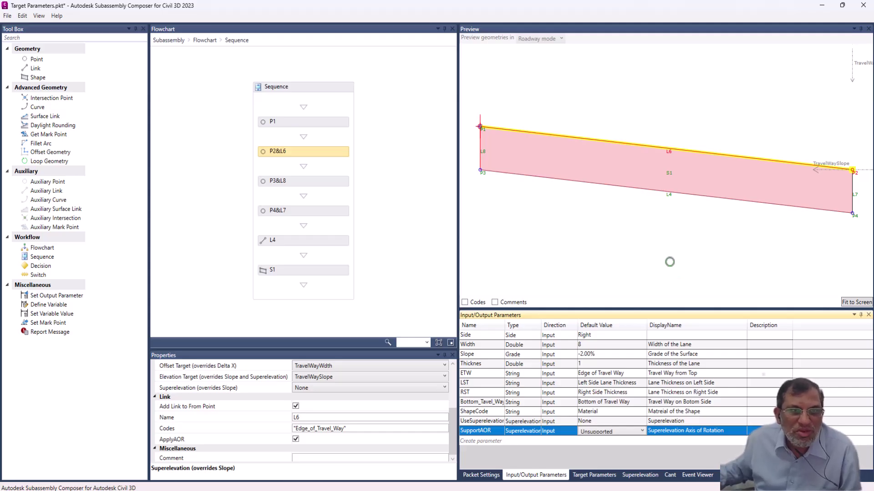
Step: Compare the lane geometry in Layout mode with Roadway mode, ending in Roadway mode
click(553, 41)
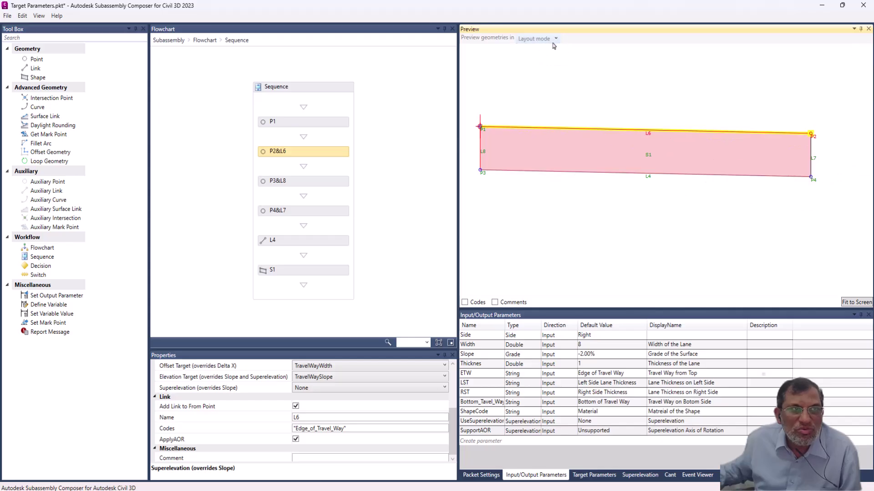
click(538, 59)
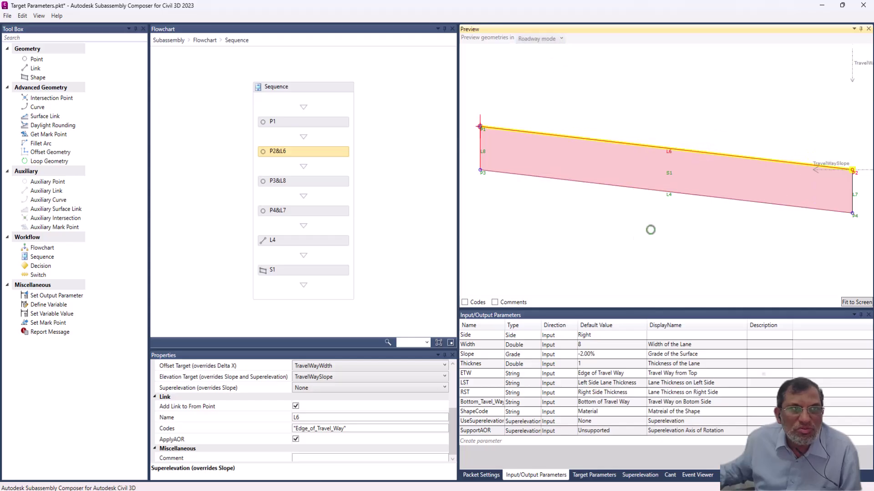